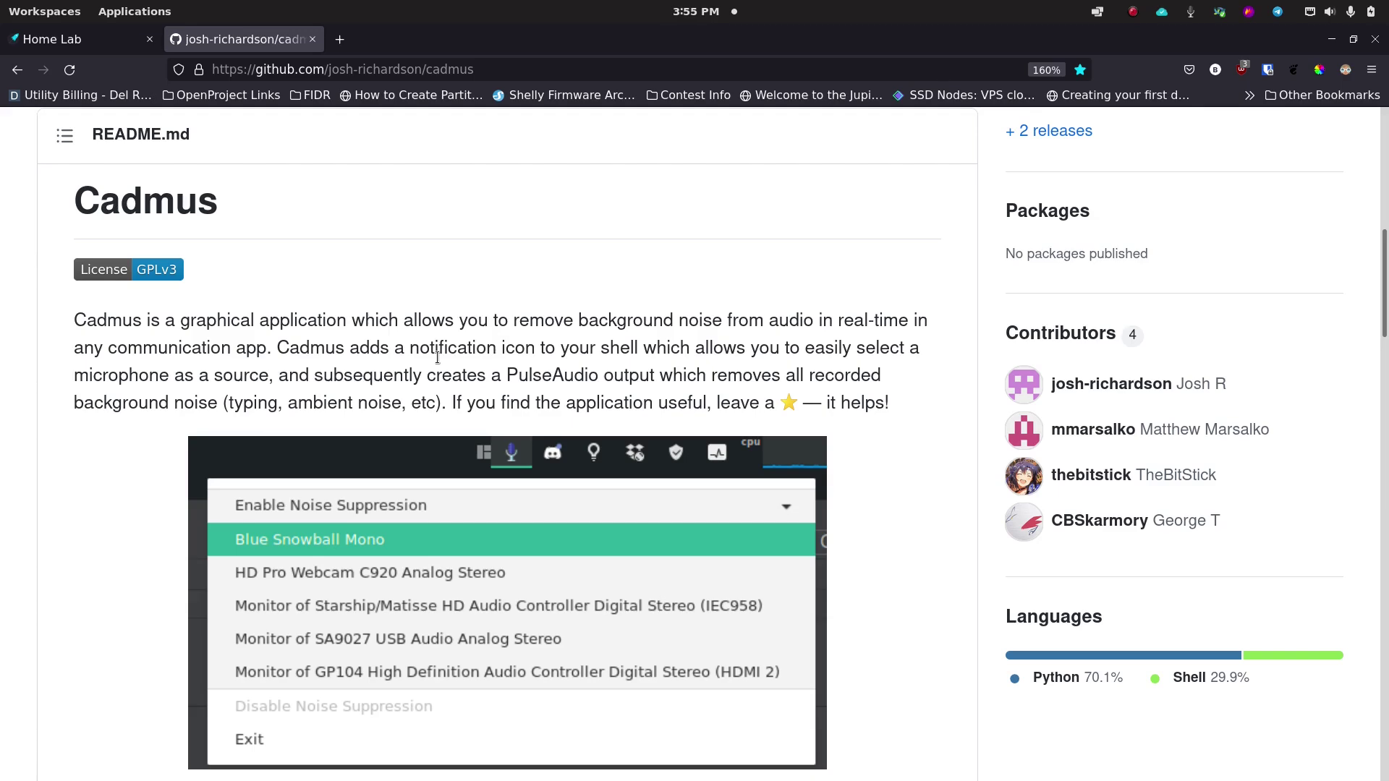
# - Look through the Cadmus README introduction and usage notes, and open the repository's Releases page
pyautogui.scroll(-6, 384, 311)
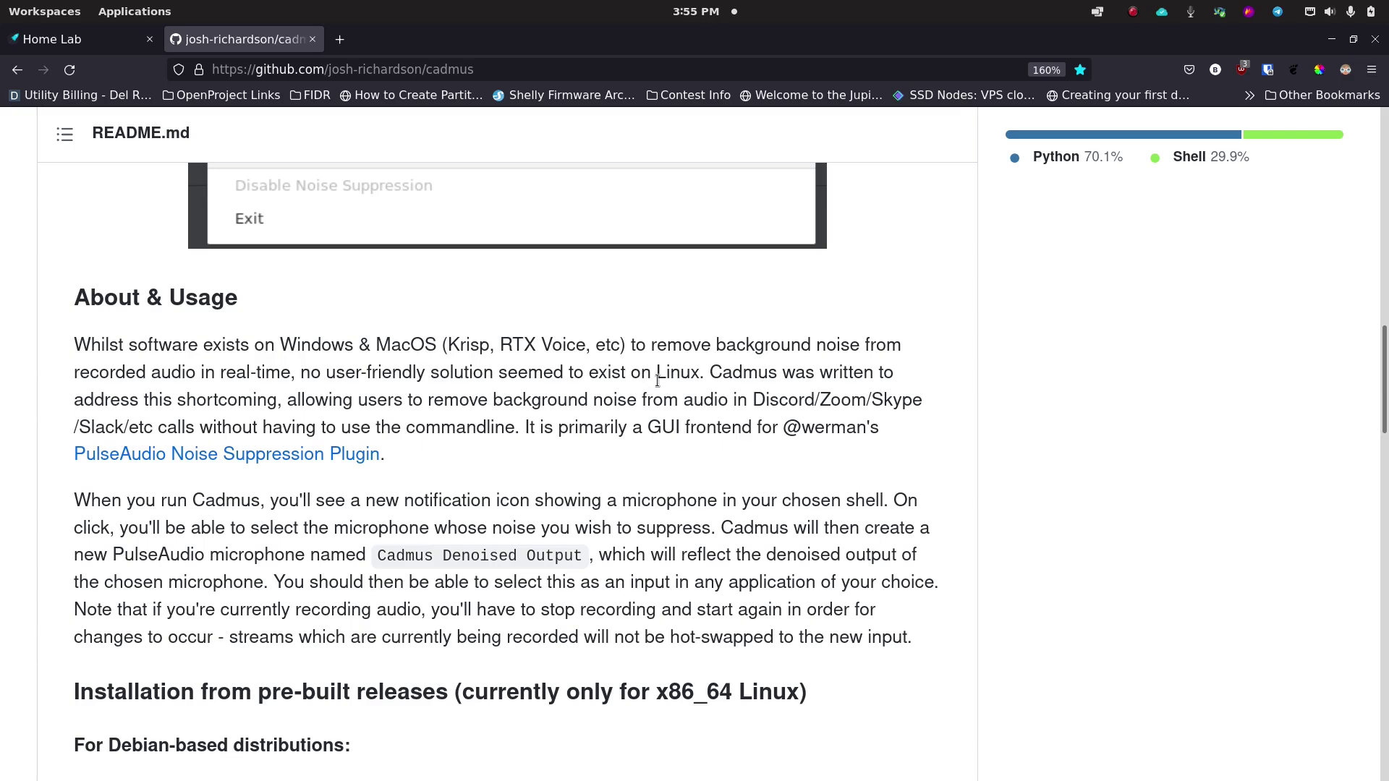
pyautogui.scroll(5, 600, 432)
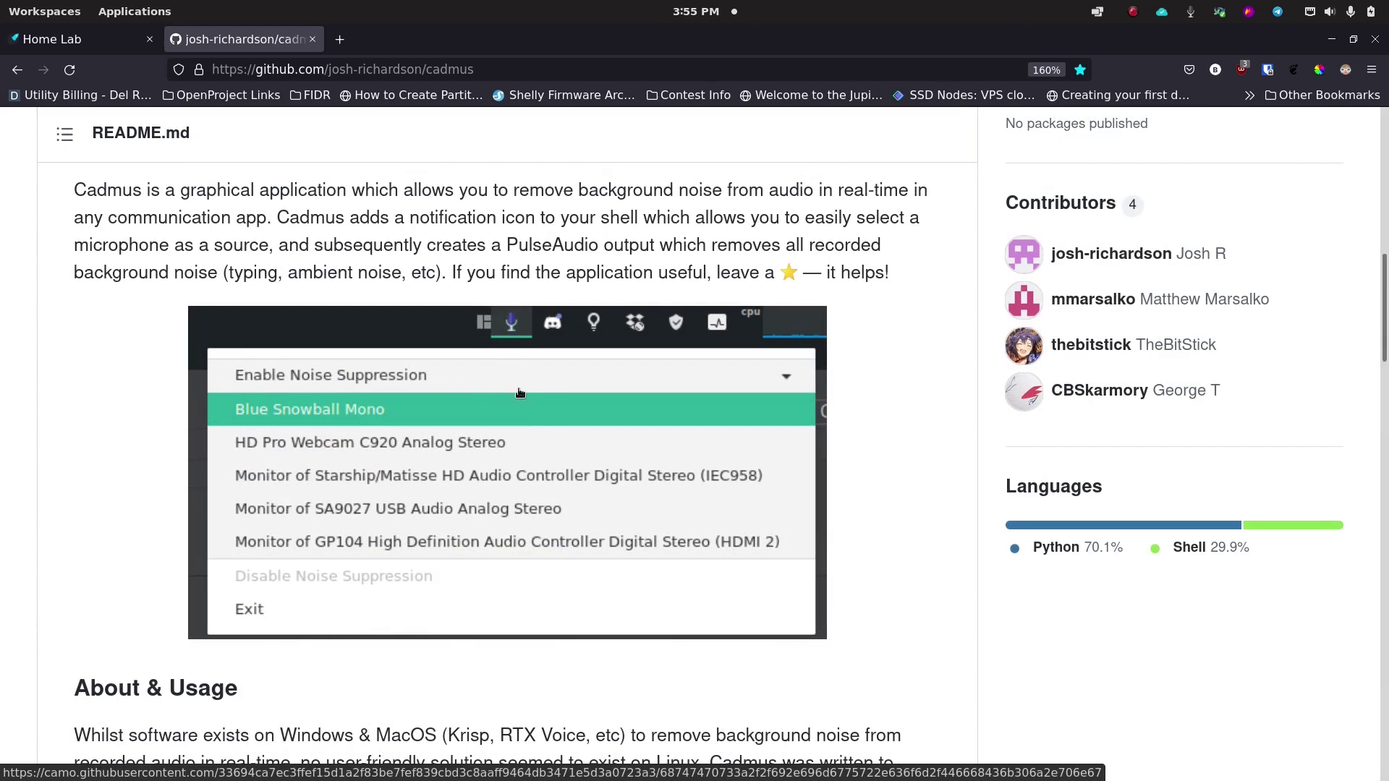
pyautogui.scroll(2, 496, 509)
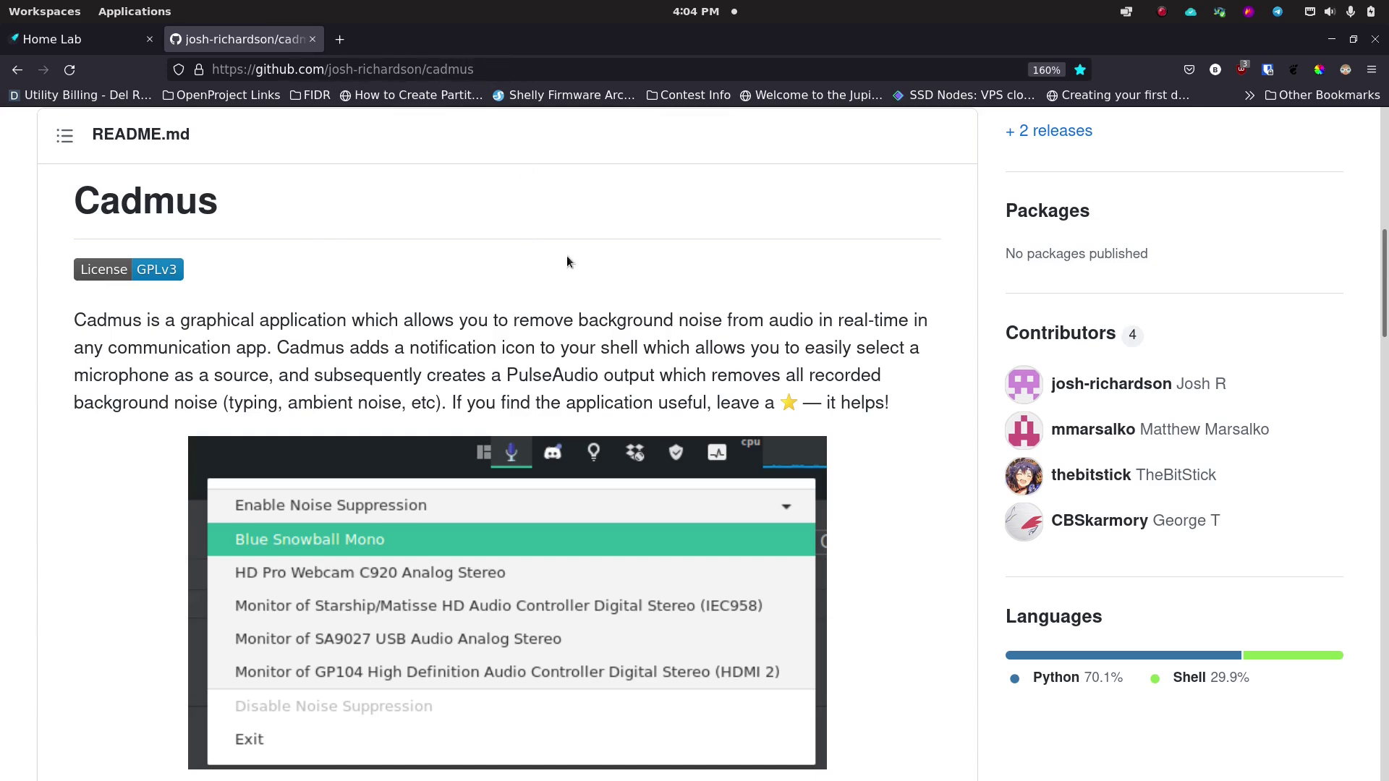
pyautogui.scroll(2, 923, 308)
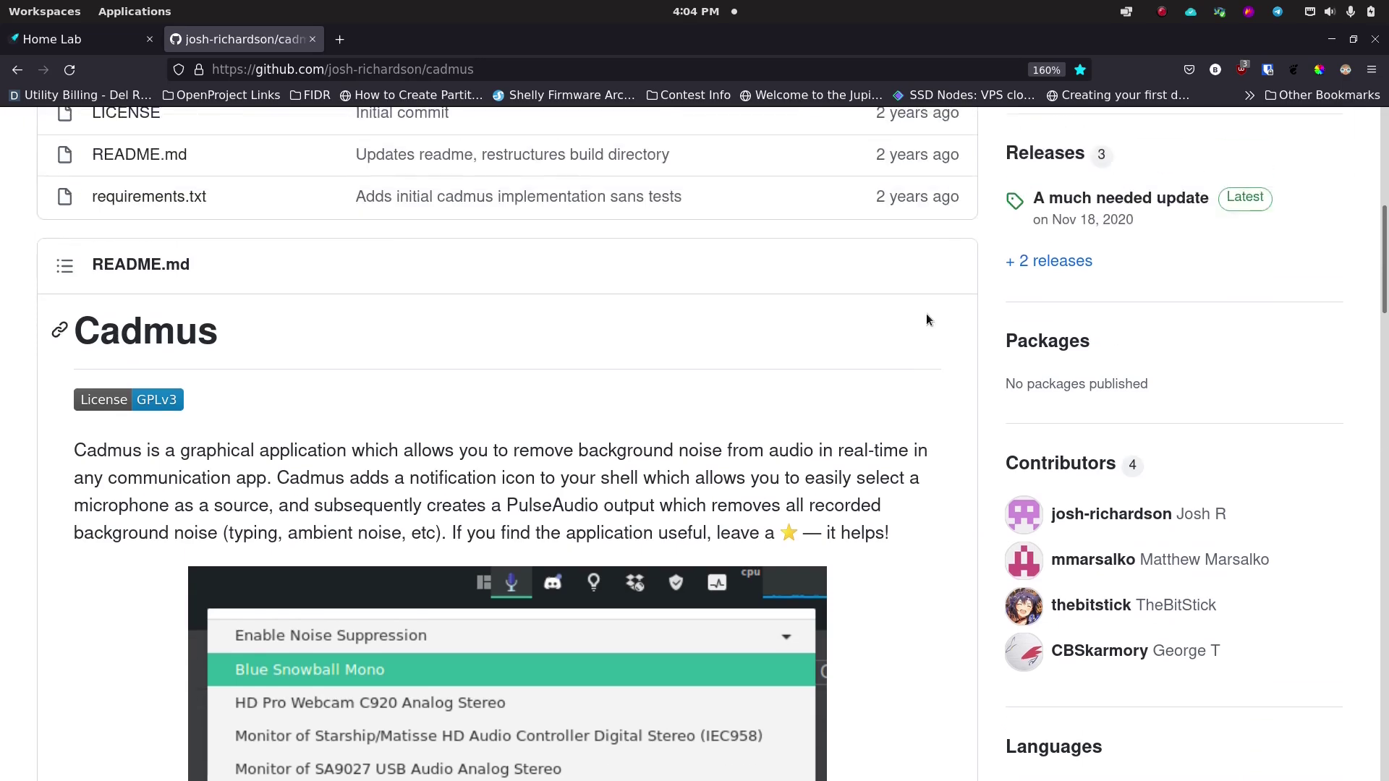
pyautogui.scroll(-1, 926, 319)
pyautogui.scroll(1, 926, 319)
pyautogui.click(1060, 155)
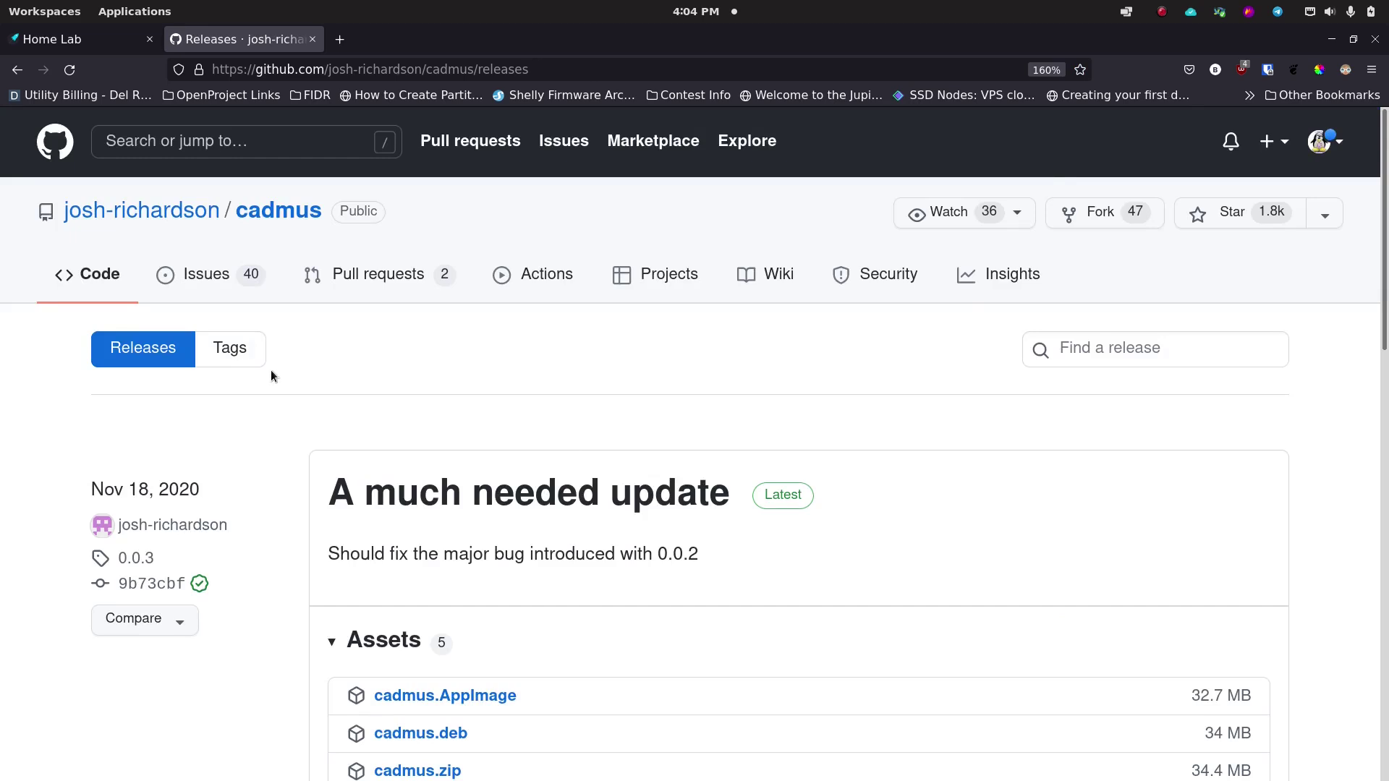
# - Download cadmus.AppImage from the assets of the latest release, 0.0.3
pyautogui.scroll(-4, 278, 376)
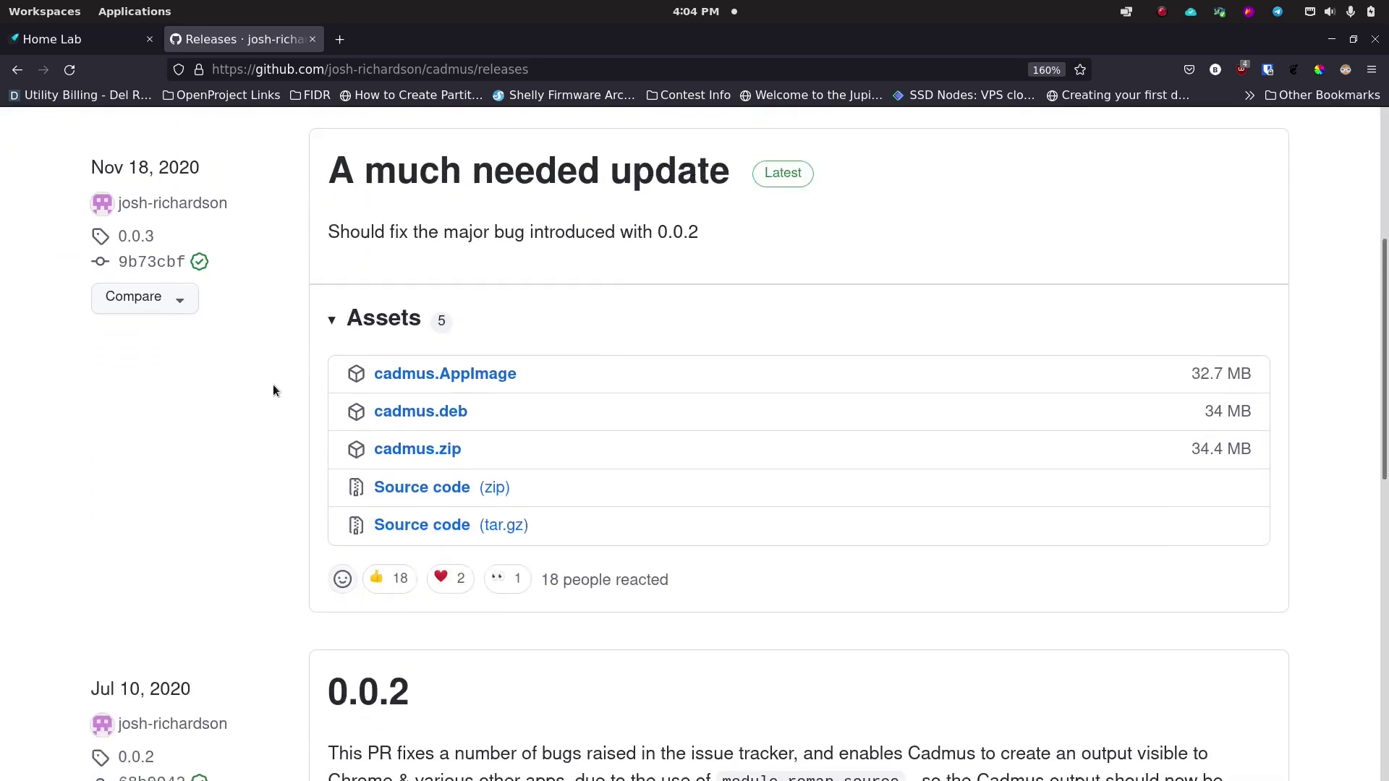
pyautogui.scroll(1, 273, 390)
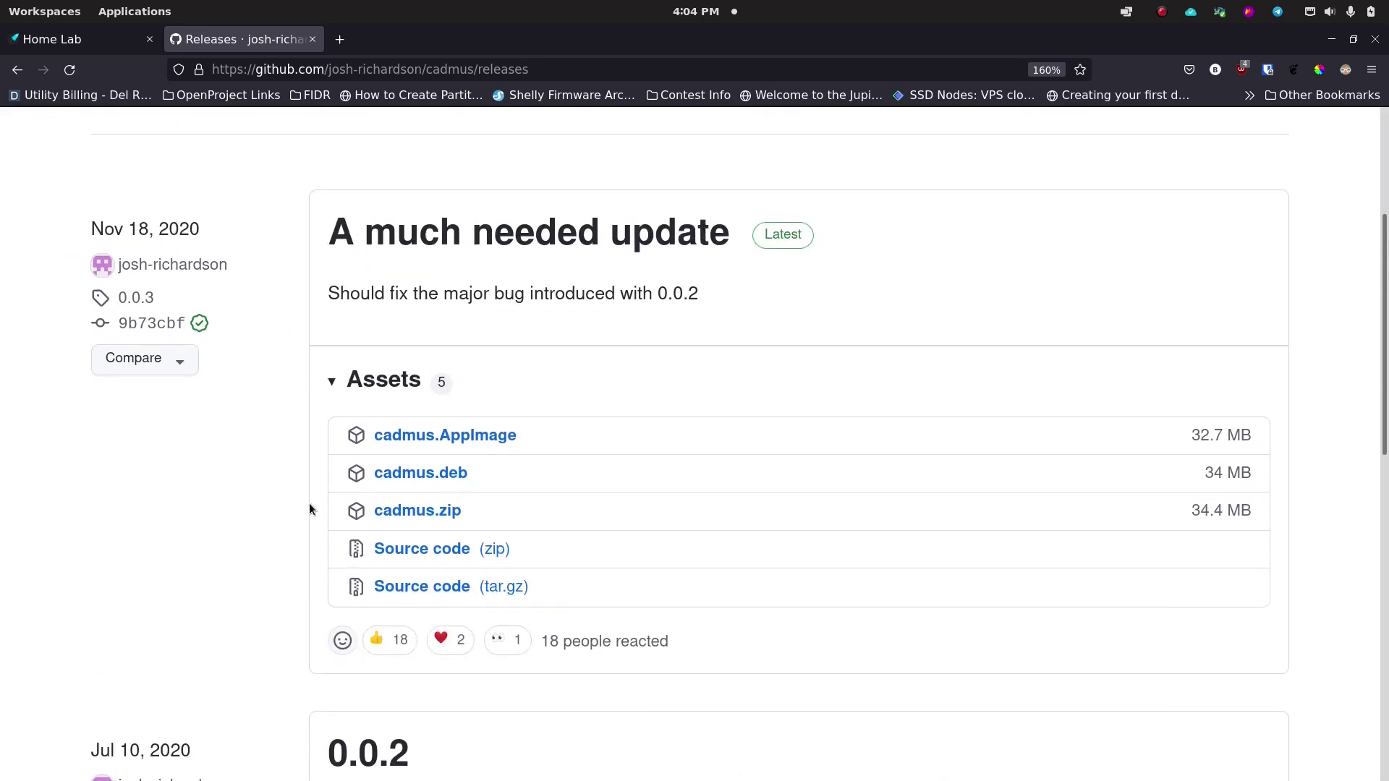
pyautogui.scroll(-2, 310, 506)
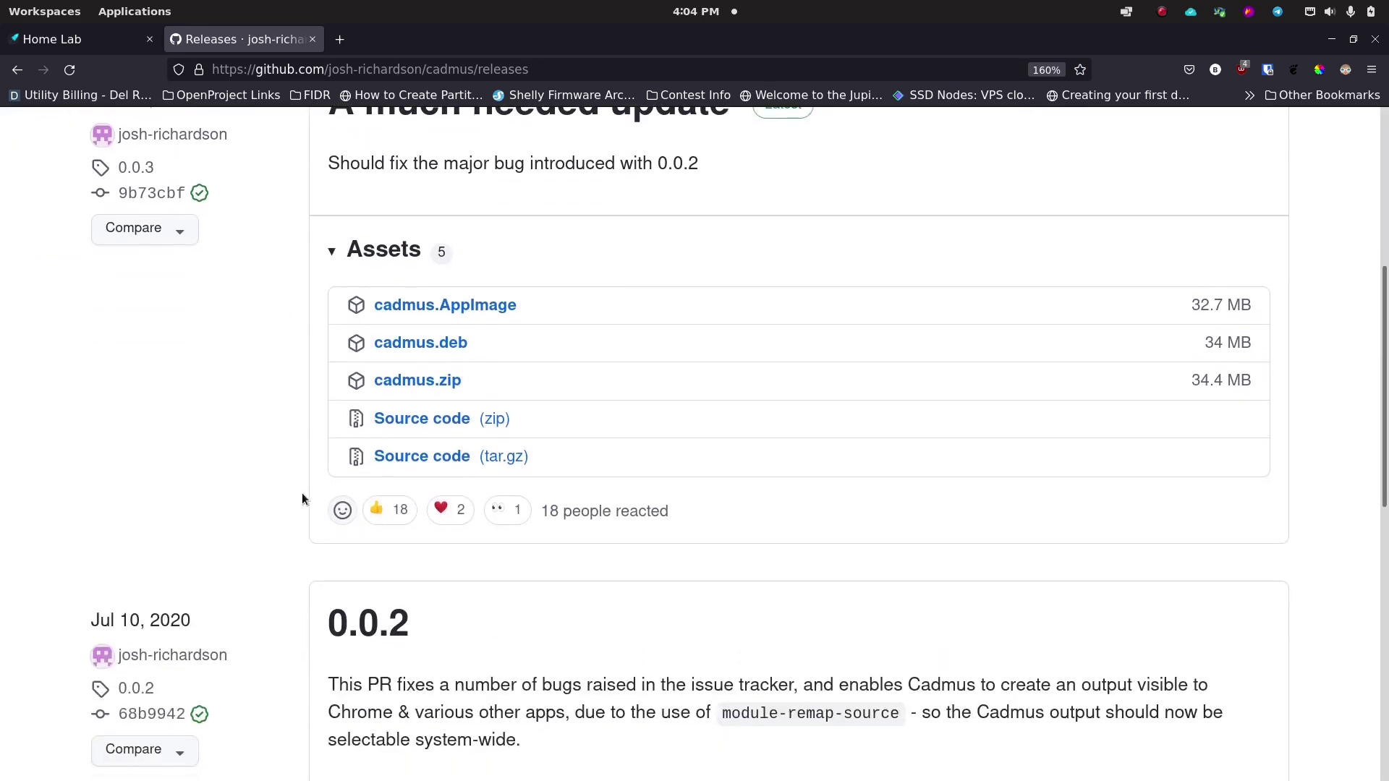
pyautogui.click(461, 306)
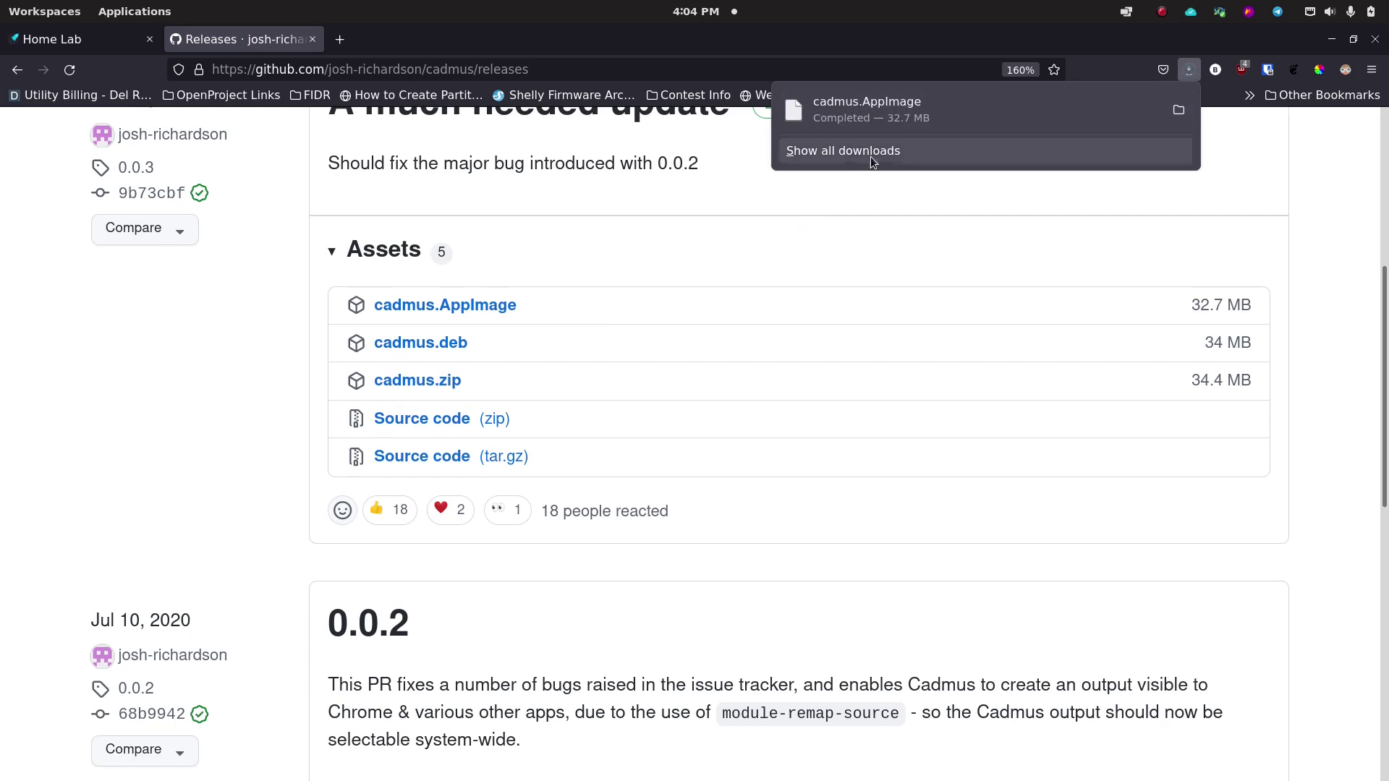
pyautogui.click(585, 434)
# - Switch to the Files app and cut the downloaded cadmus.AppImage from the Downloads folder
pyautogui.moveTo(457, 777)
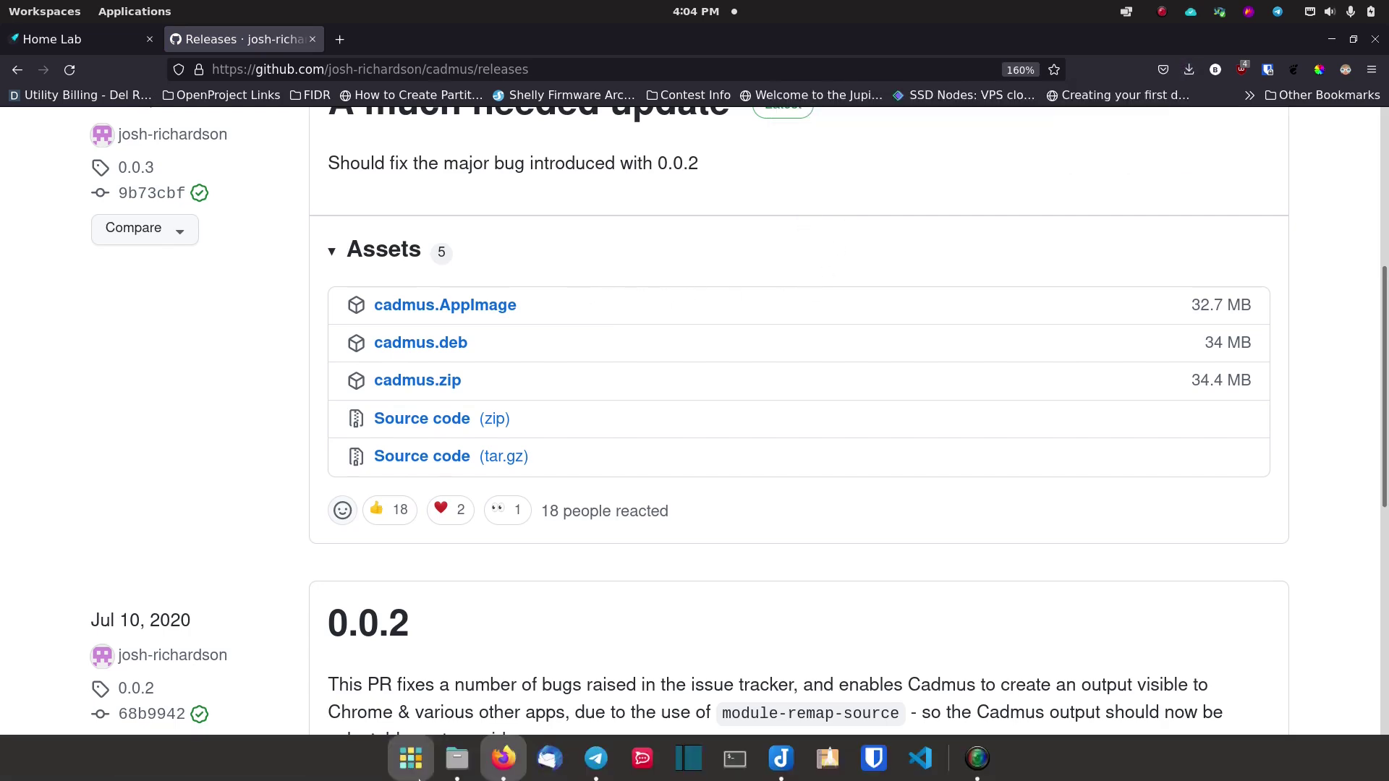
pyautogui.click(461, 776)
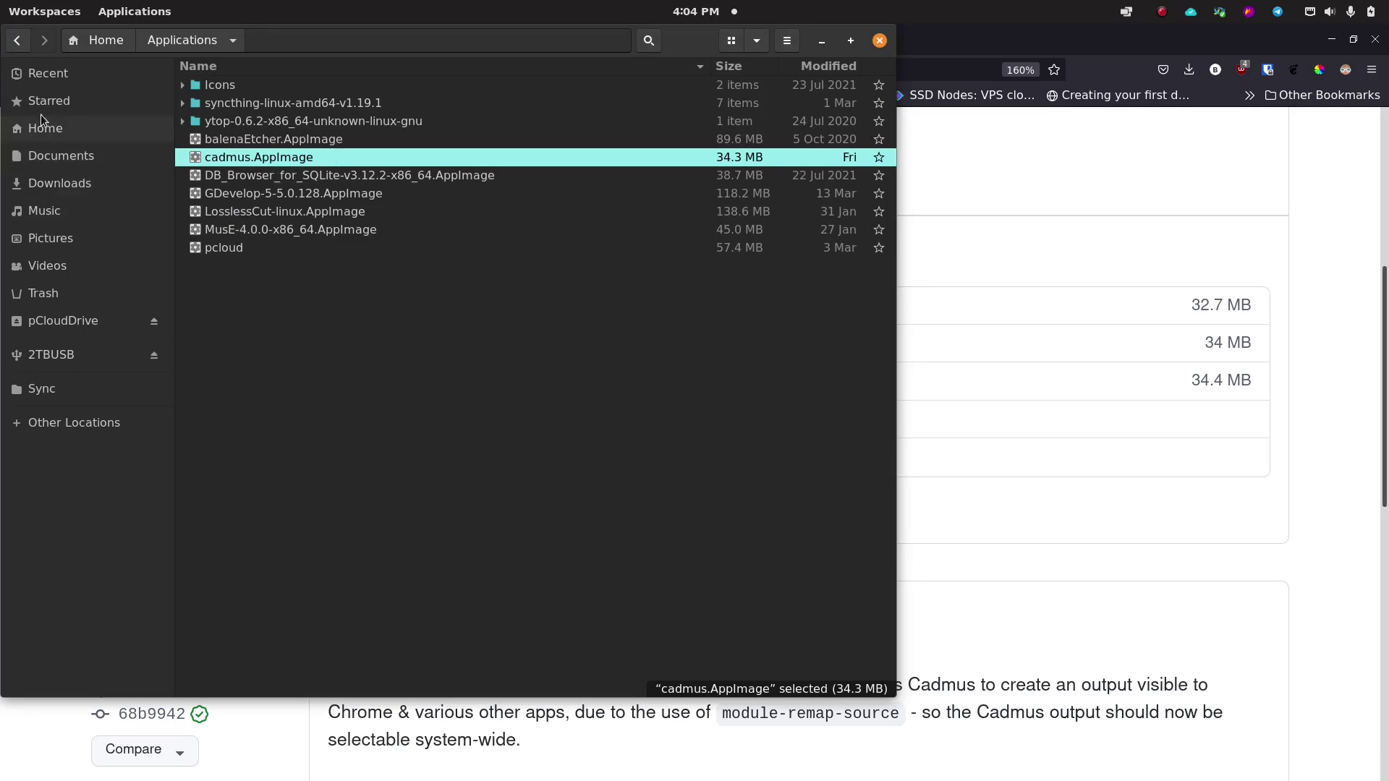
pyautogui.click(59, 183)
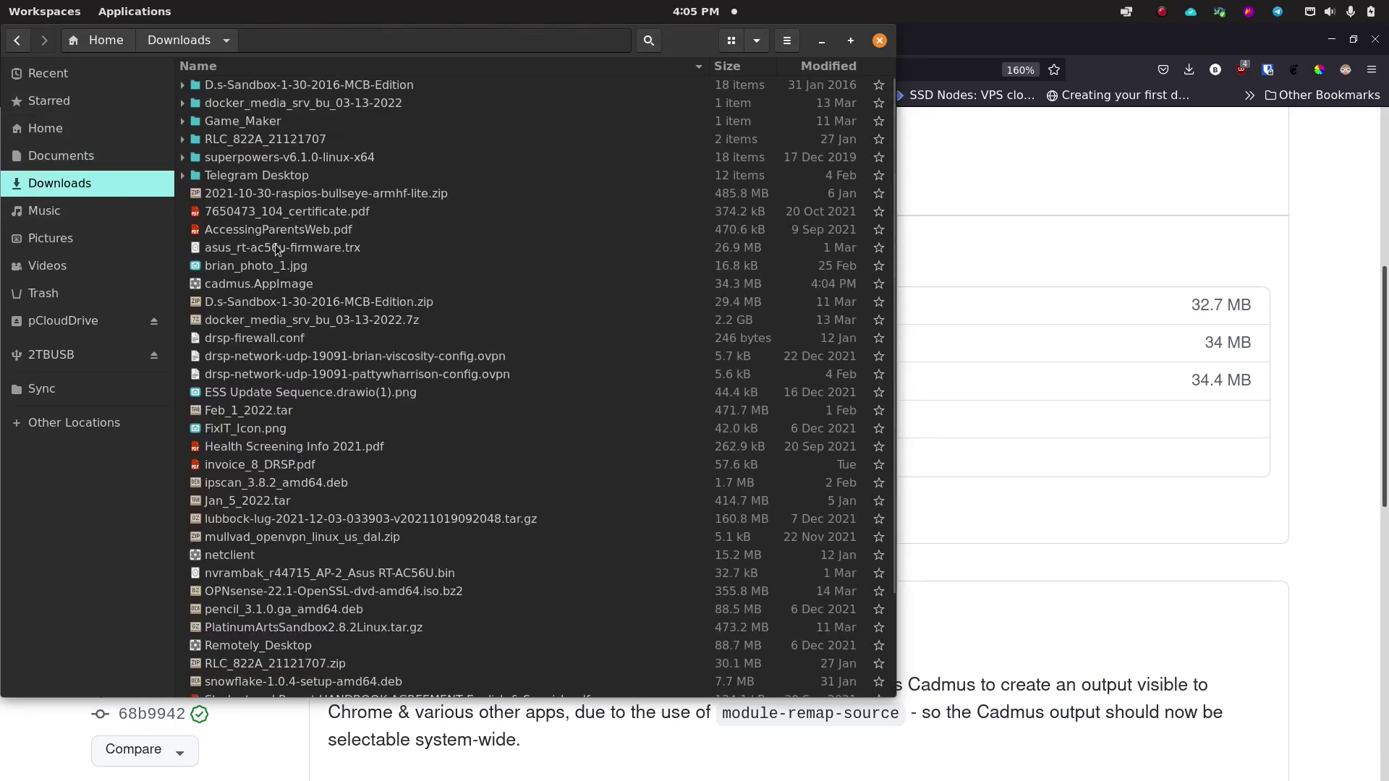
pyautogui.click(282, 285)
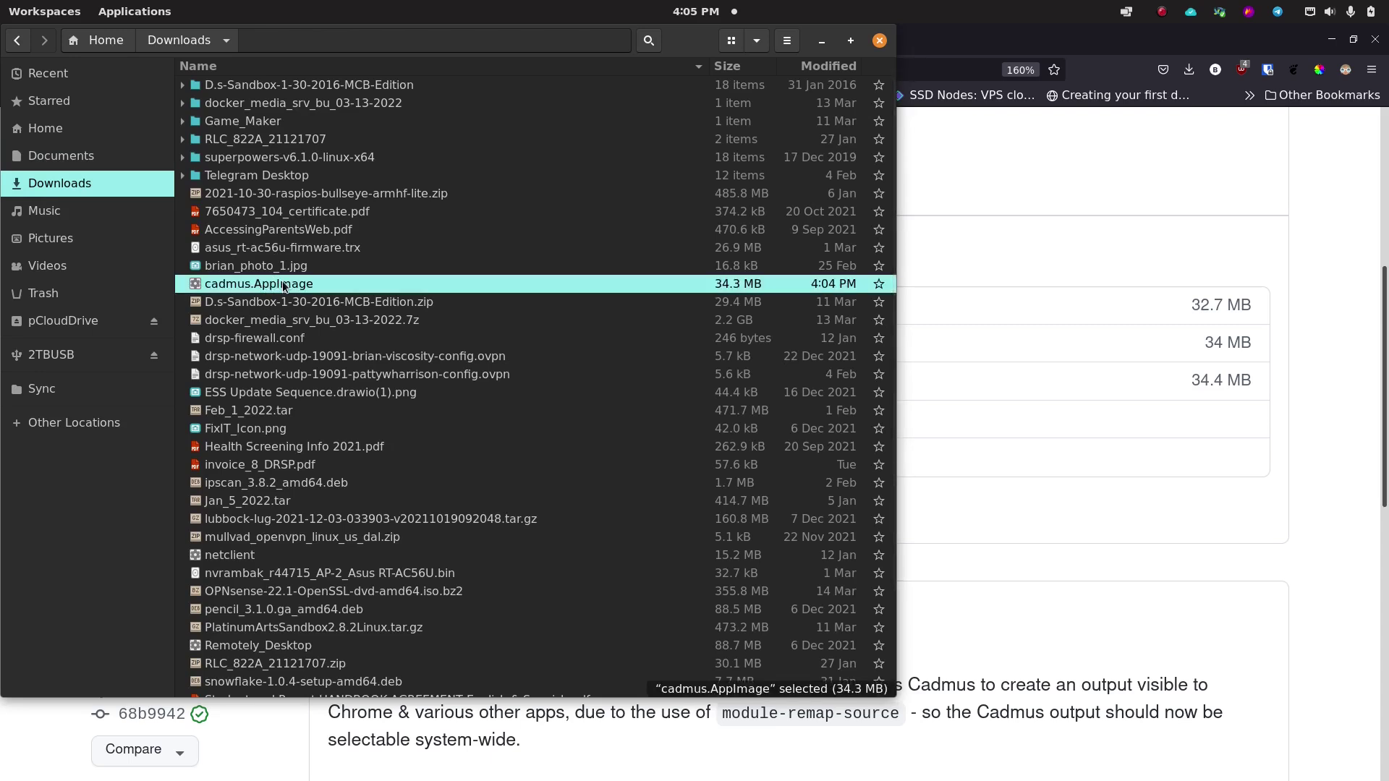
pyautogui.rightClick(283, 286)
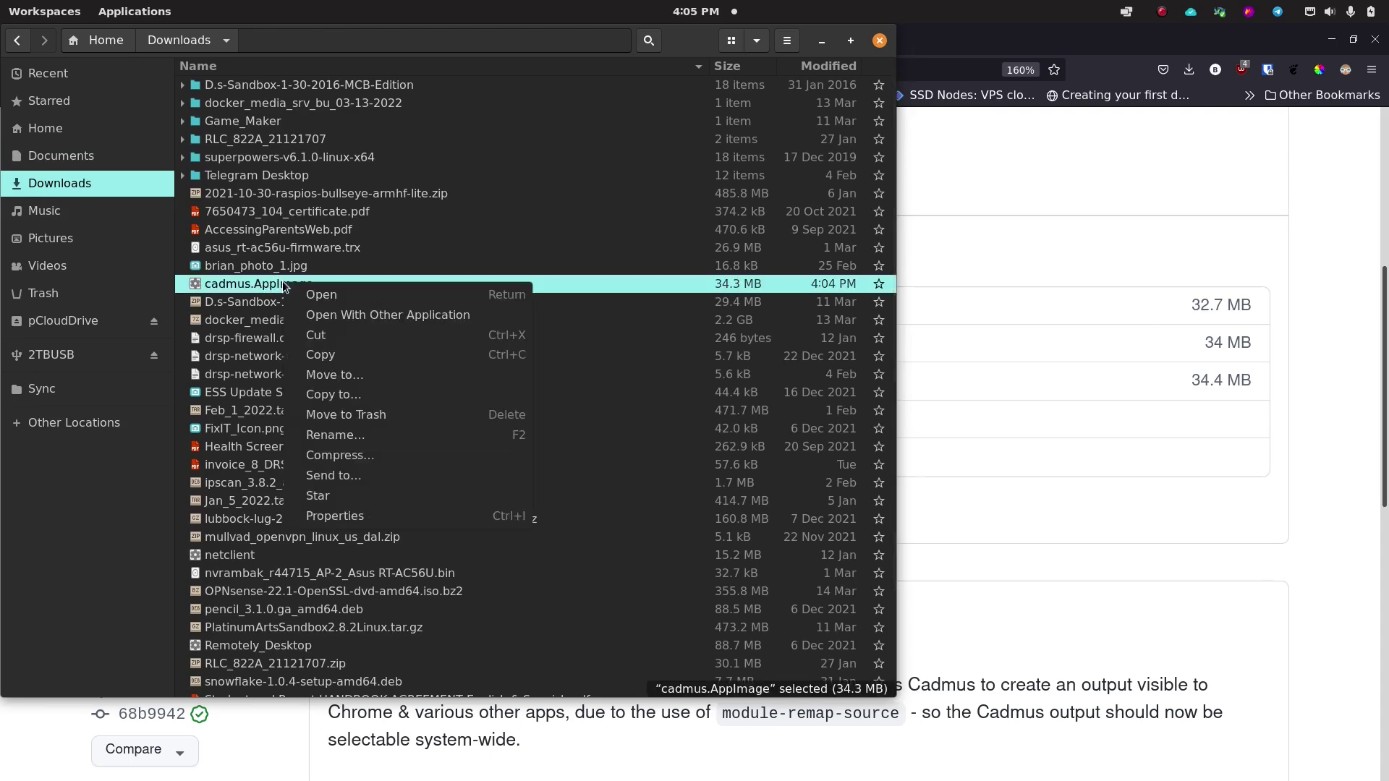
pyautogui.click(316, 334)
# - Go to the Applications folder inside the Home directory
pyautogui.click(77, 128)
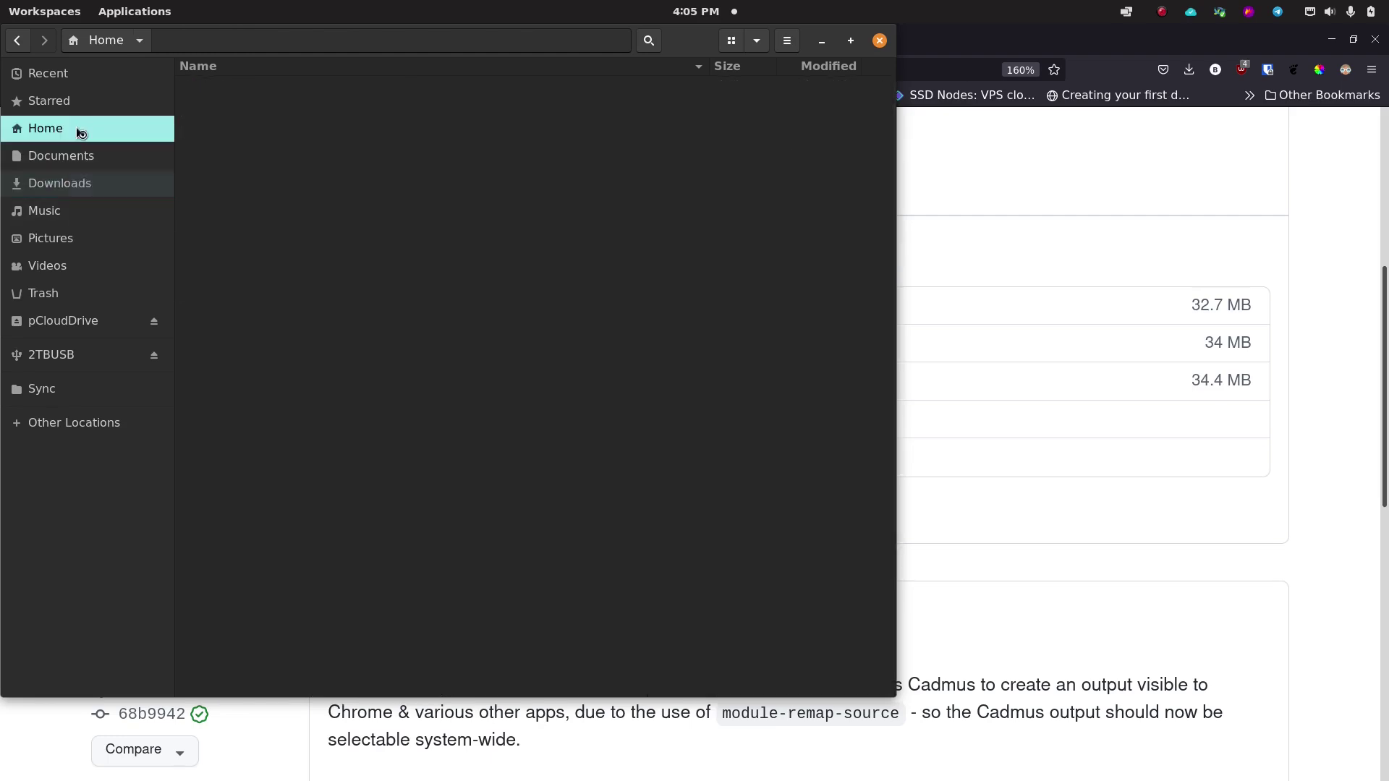
pyautogui.scroll(5, 299, 176)
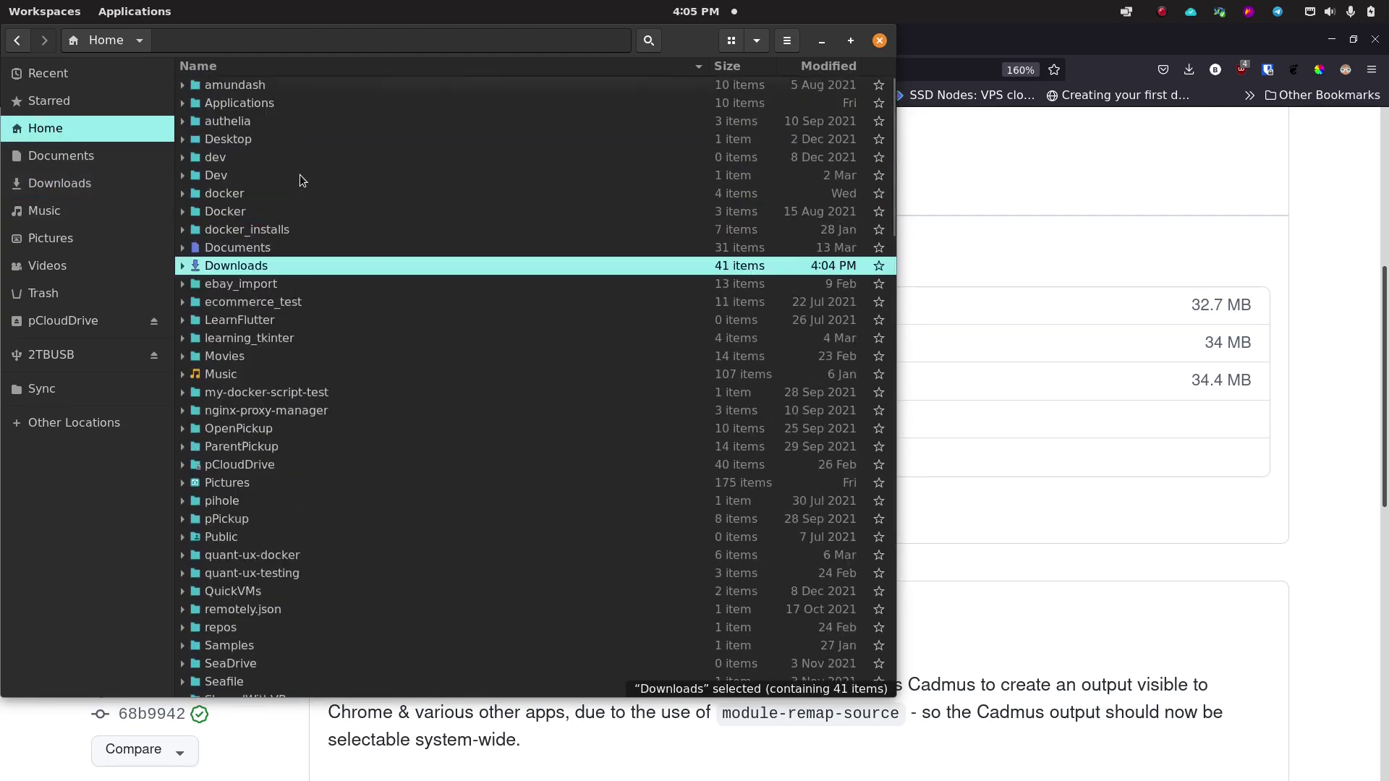
pyautogui.click(279, 106)
pyautogui.doubleClick(265, 104)
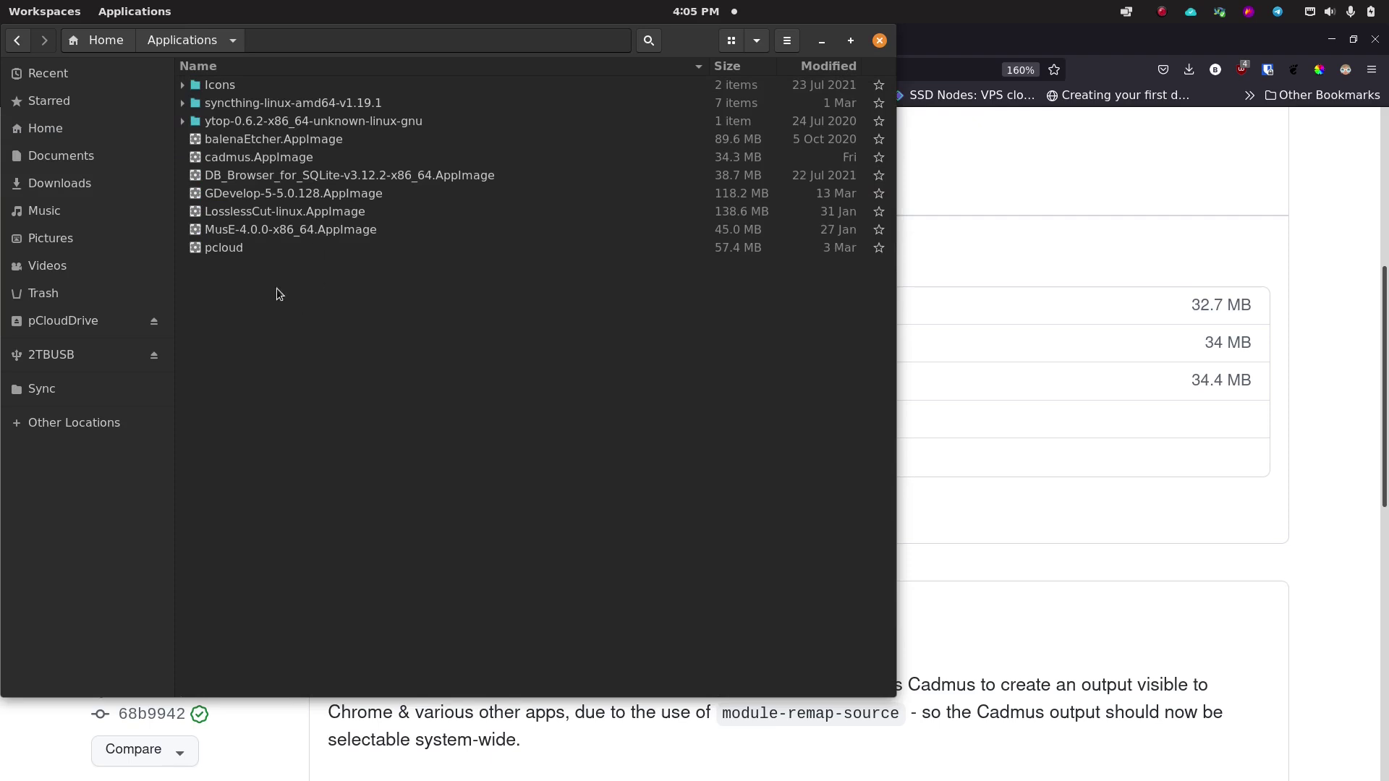
# - Check the permissions of cadmus.AppImage for the setting that allows executing the file as a program
pyautogui.rightClick(272, 163)
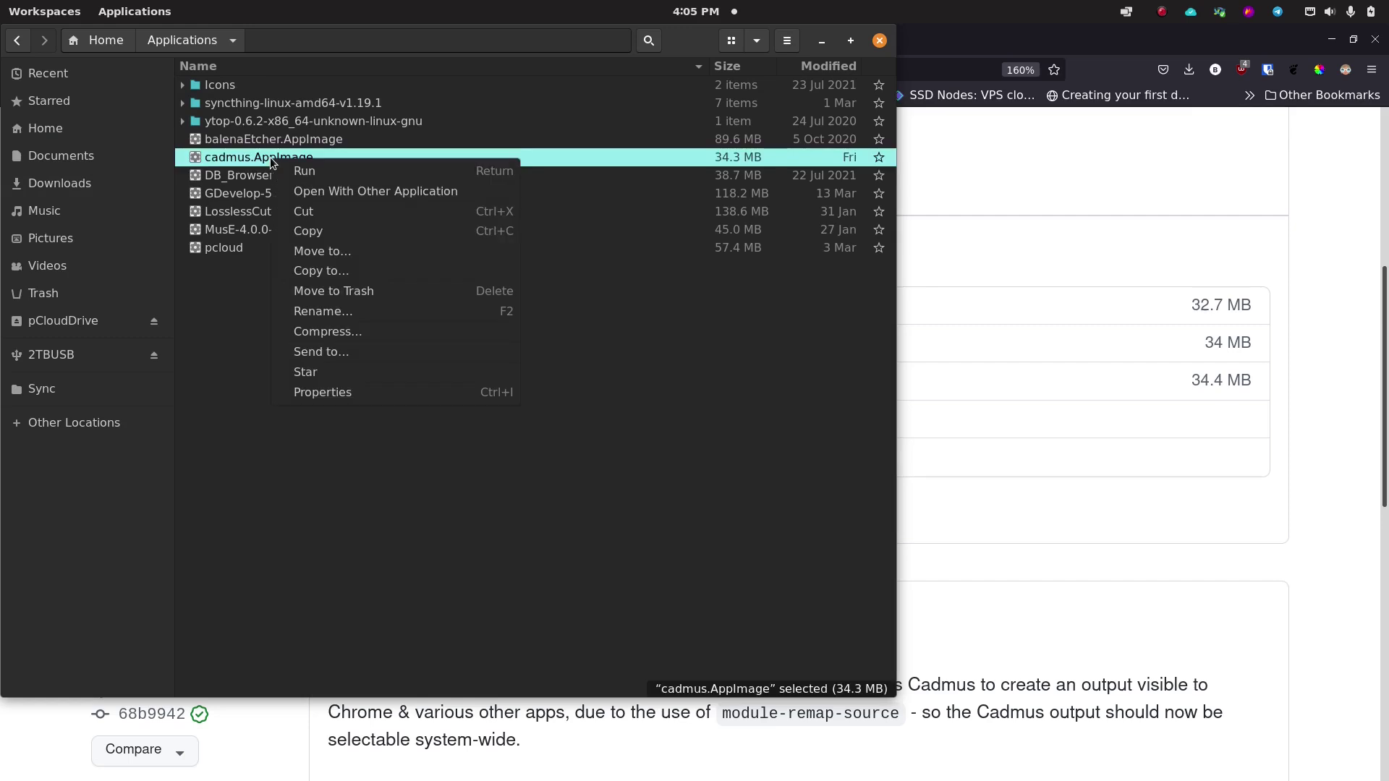
pyautogui.click(328, 392)
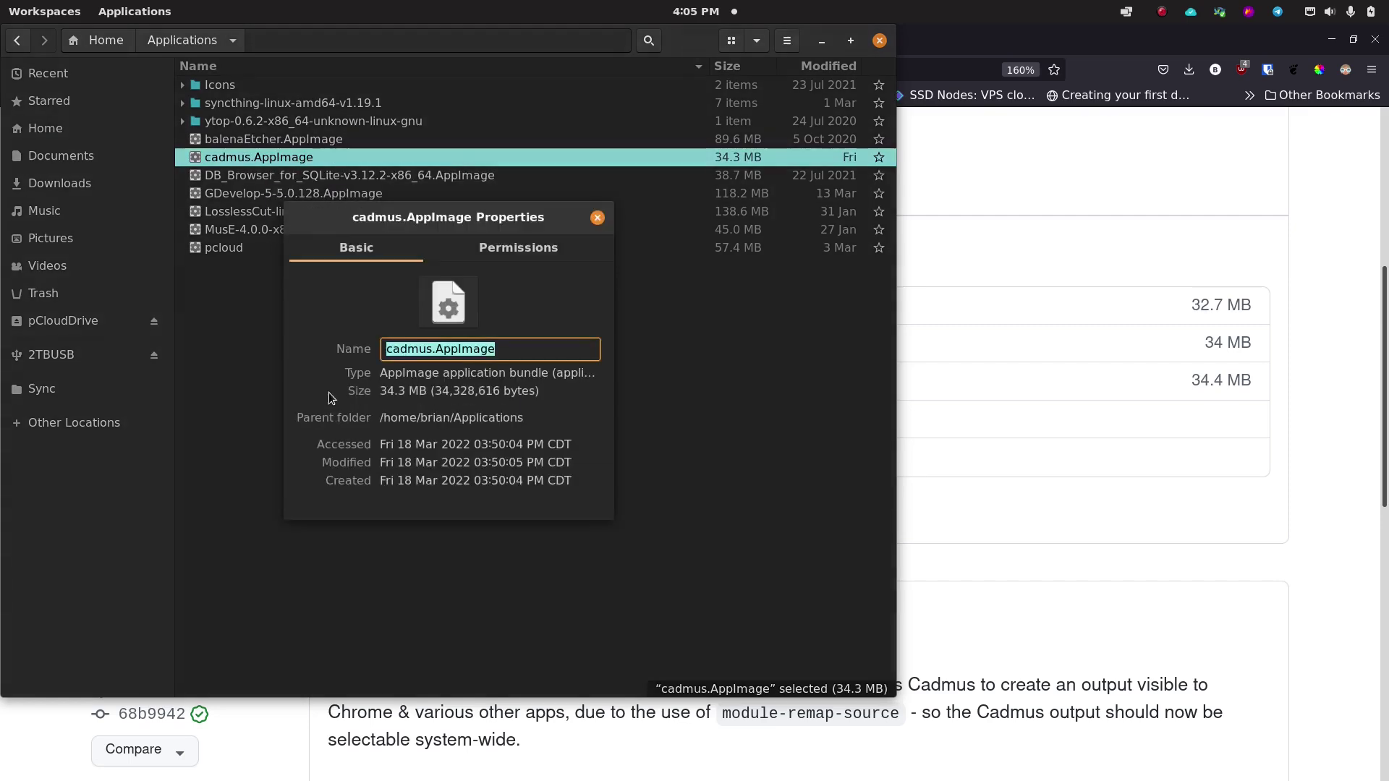
pyautogui.click(508, 250)
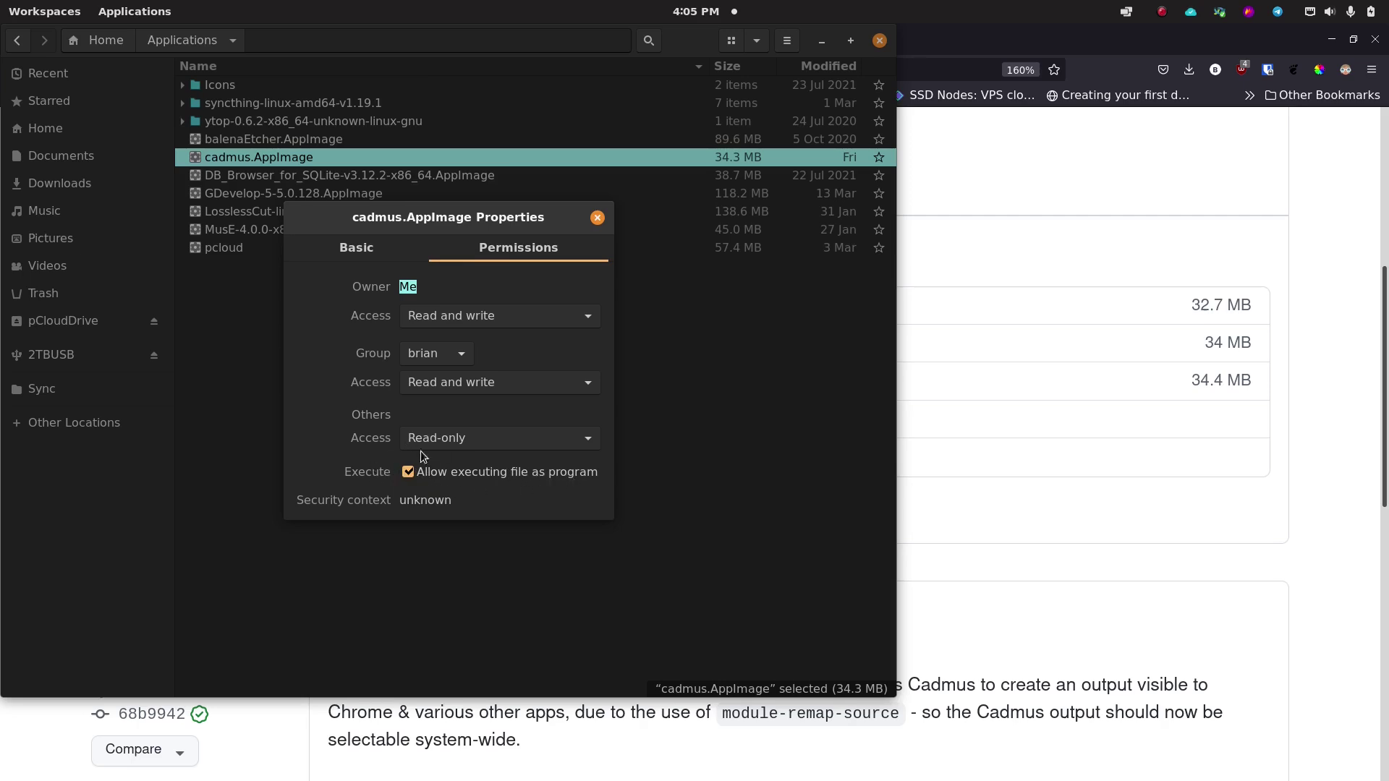
pyautogui.click(596, 218)
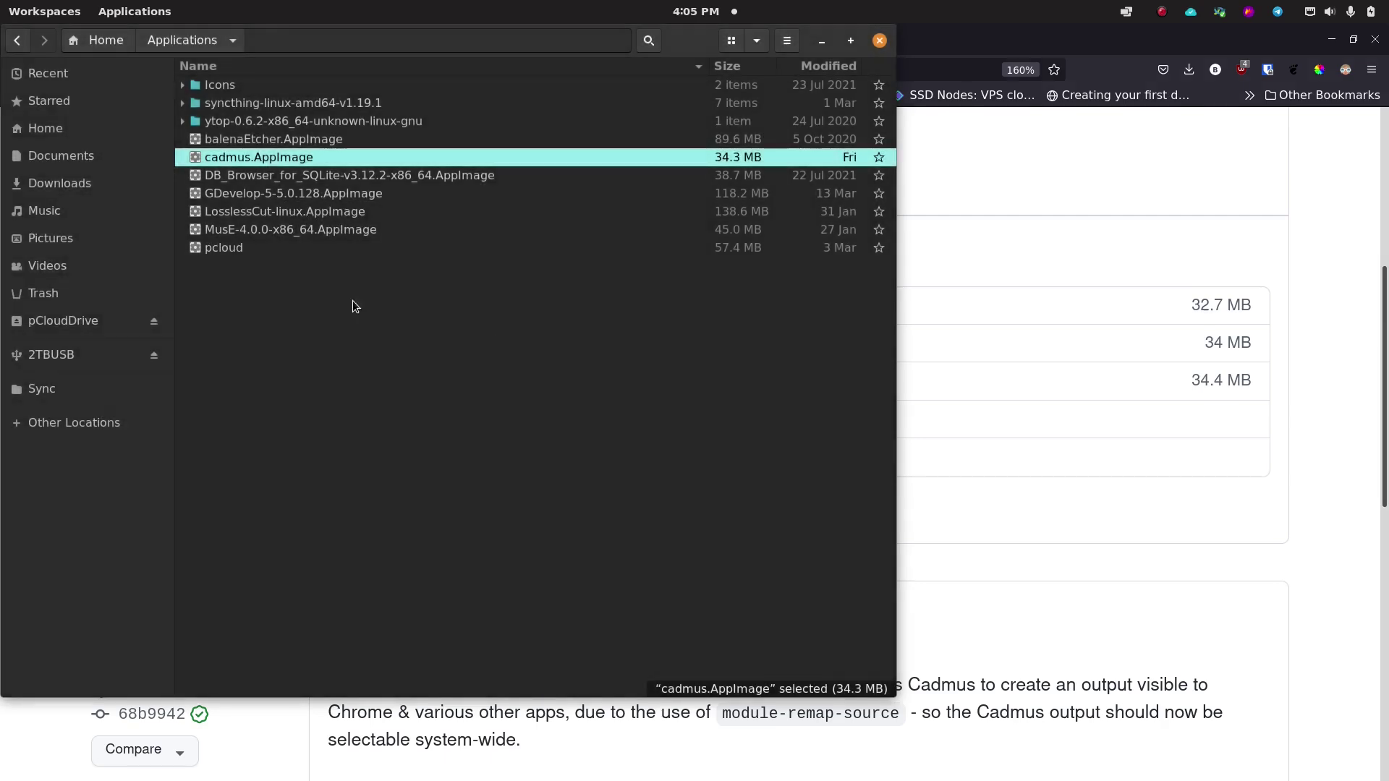
# - Run cadmus.AppImage from the Applications folder and close the file manager window
pyautogui.doubleClick(293, 159)
pyautogui.press('super+w')
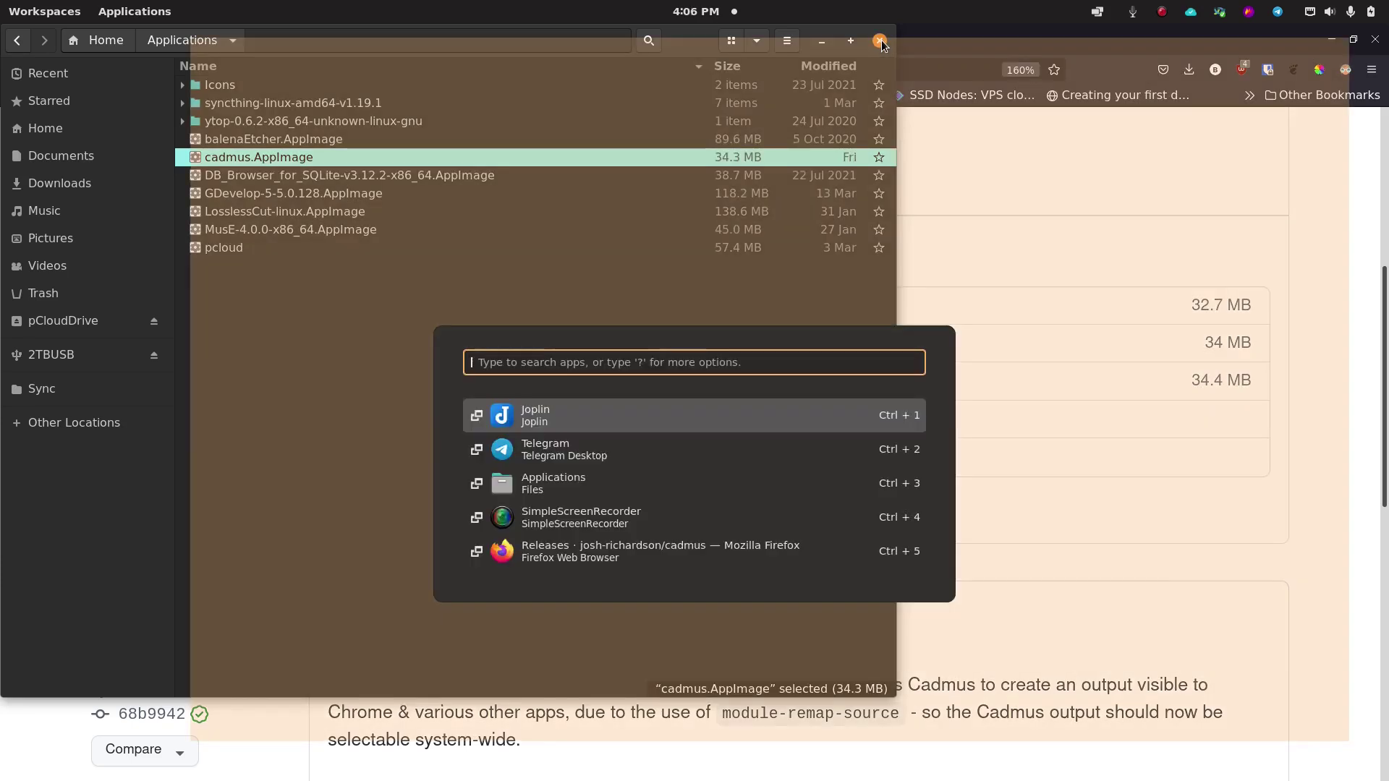
pyautogui.press('Escape')
pyautogui.click(880, 41)
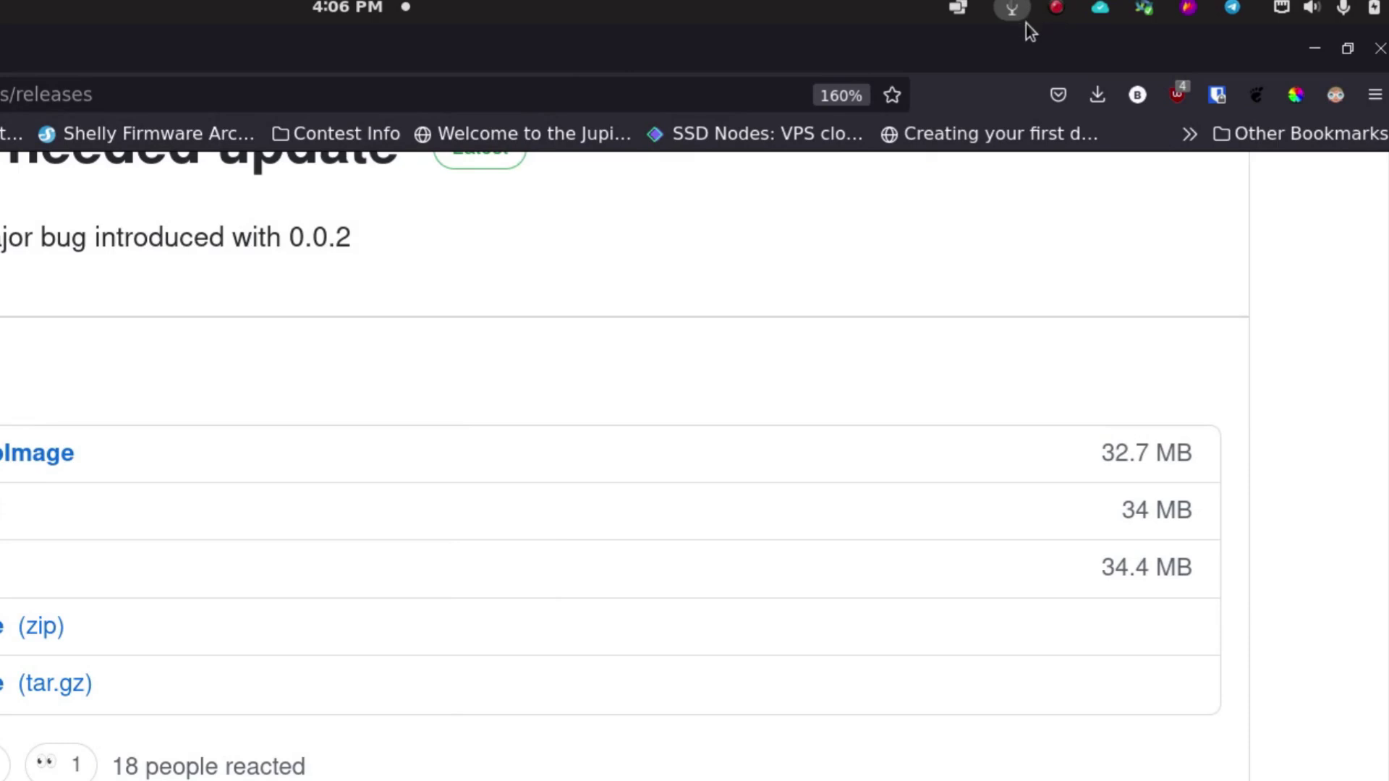
# - Open the Enable Noise Suppression choices of the running Cadmus tool
pyautogui.click(1019, 25)
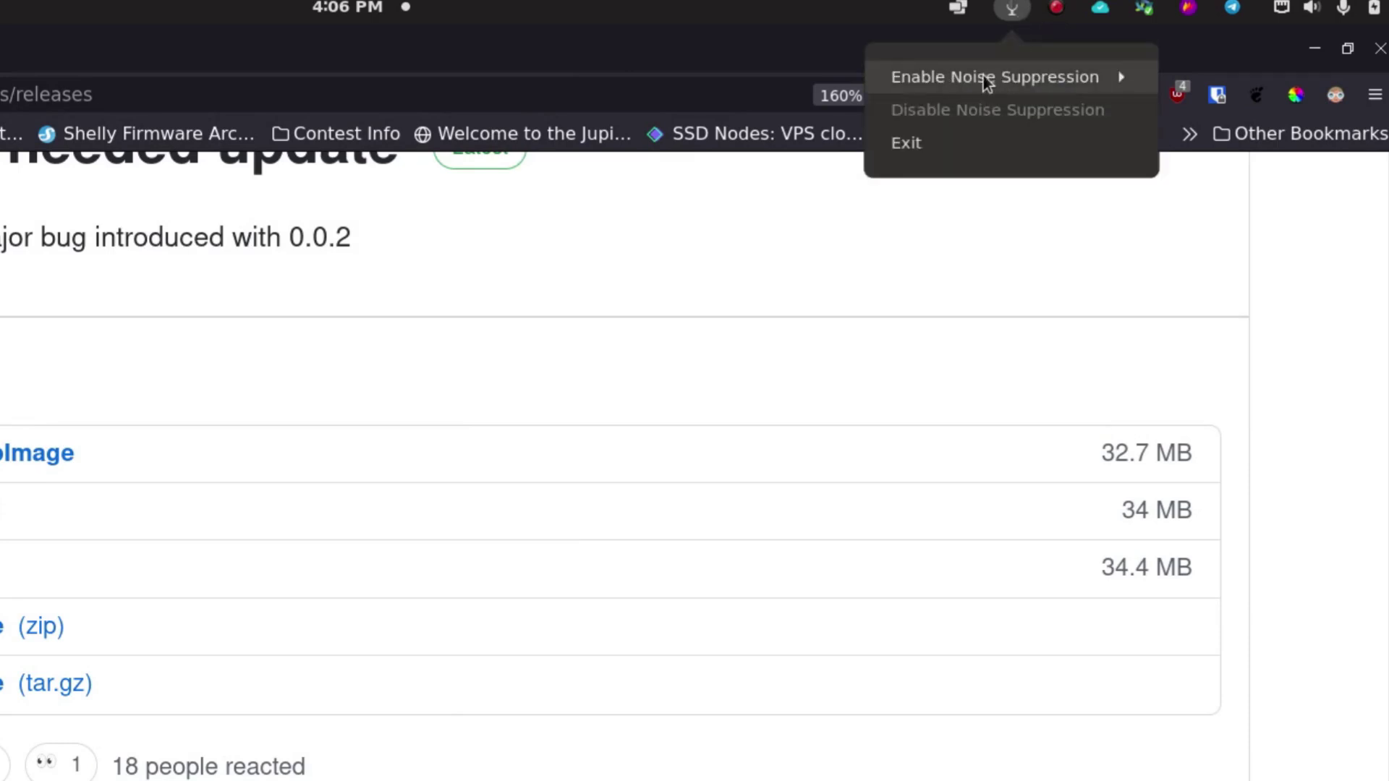
pyautogui.click(1061, 85)
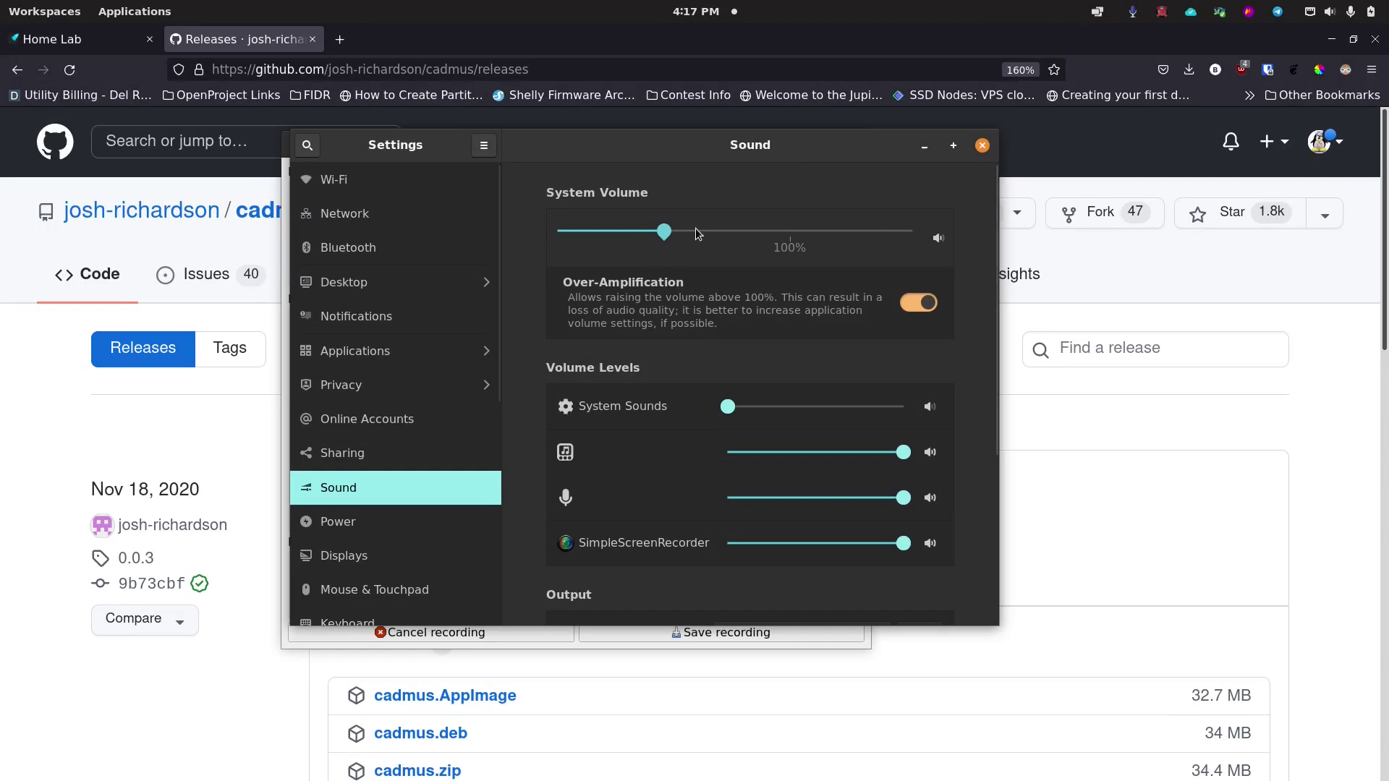
# - Review the available input devices in the Sound settings, keeping Microphone - USB PnP Audio Device selected
pyautogui.scroll(-3, 523, 440)
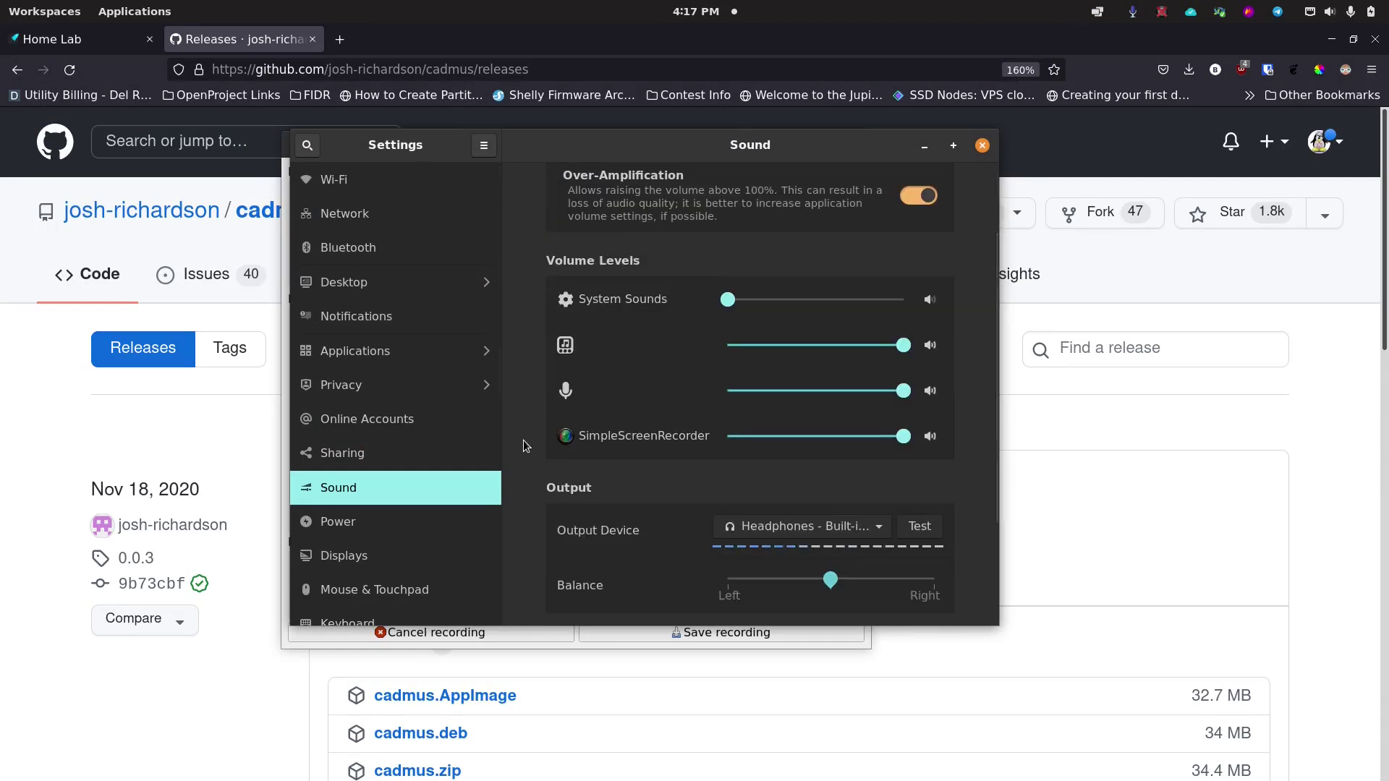
pyautogui.scroll(-4, 522, 456)
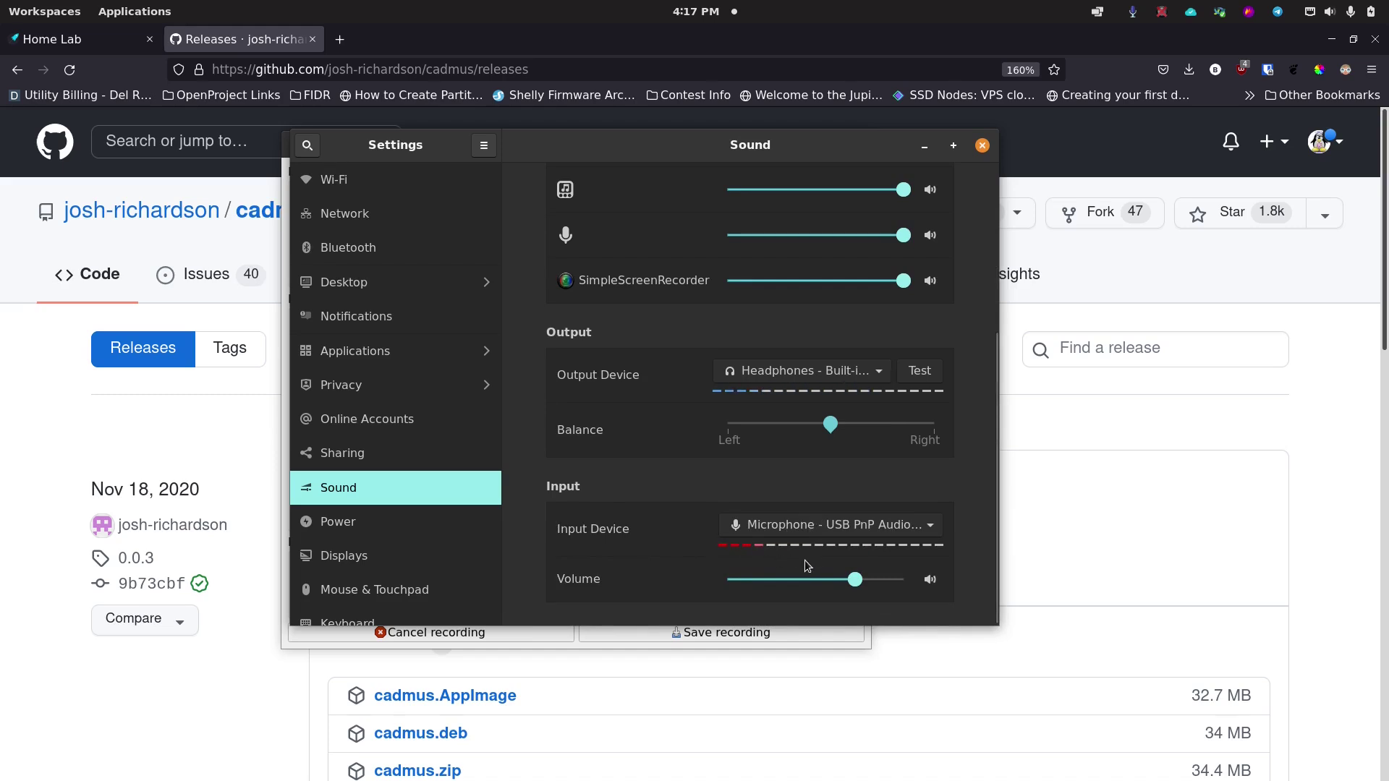
pyautogui.click(855, 526)
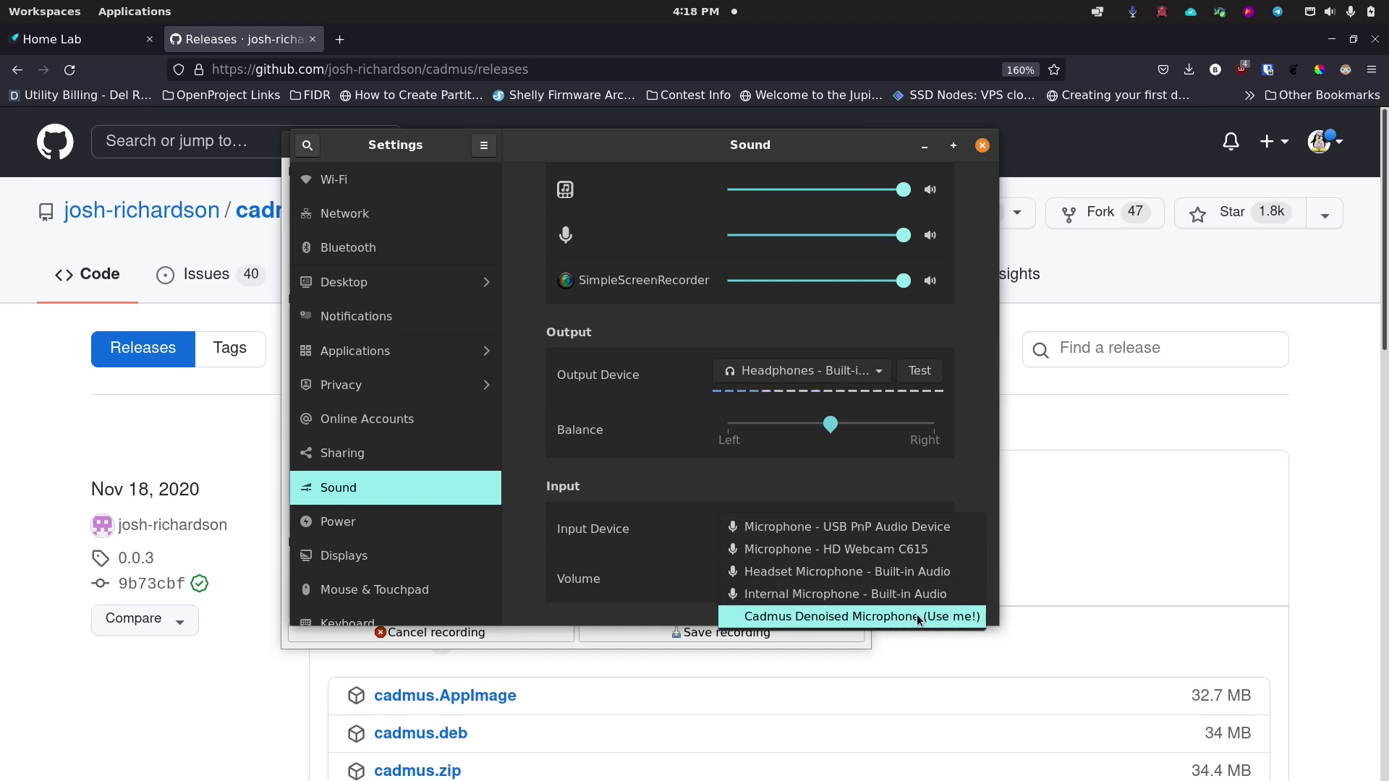
pyautogui.click(791, 530)
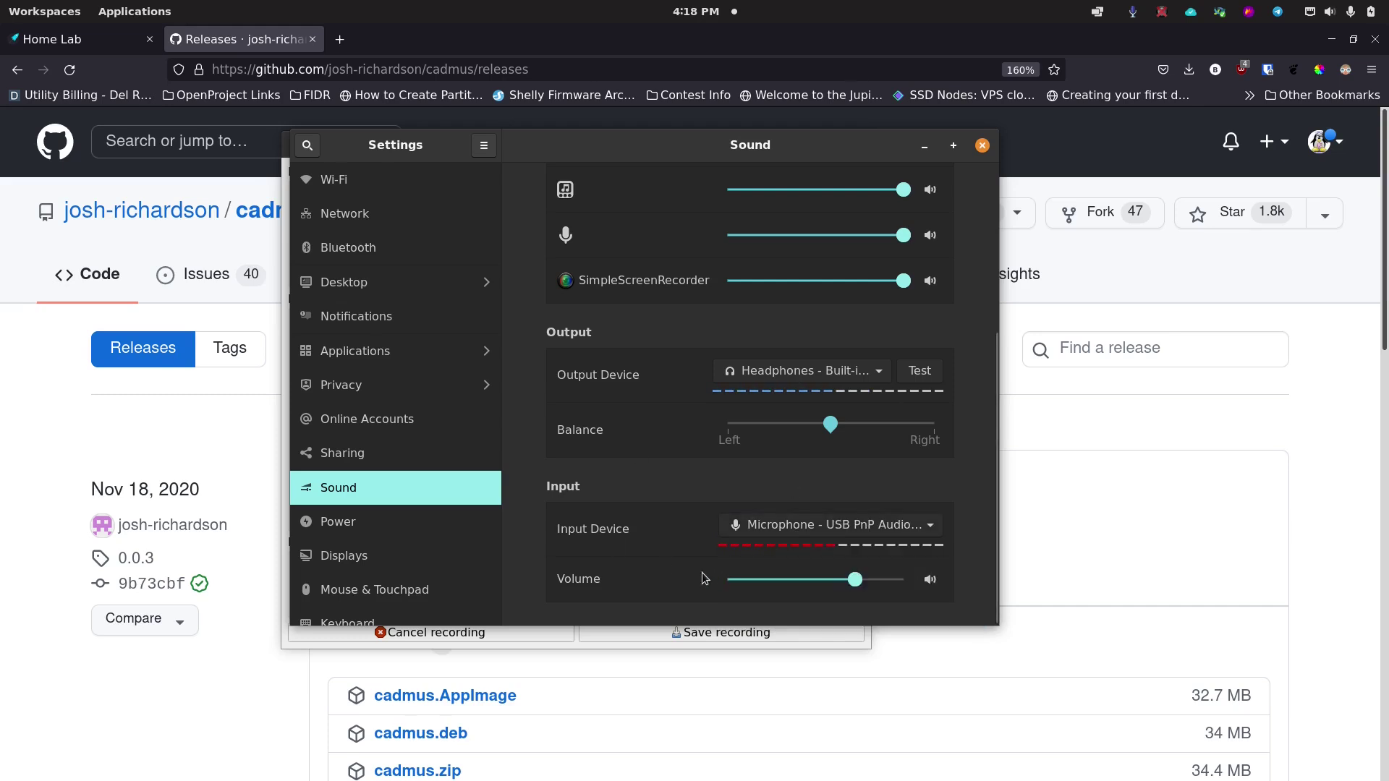